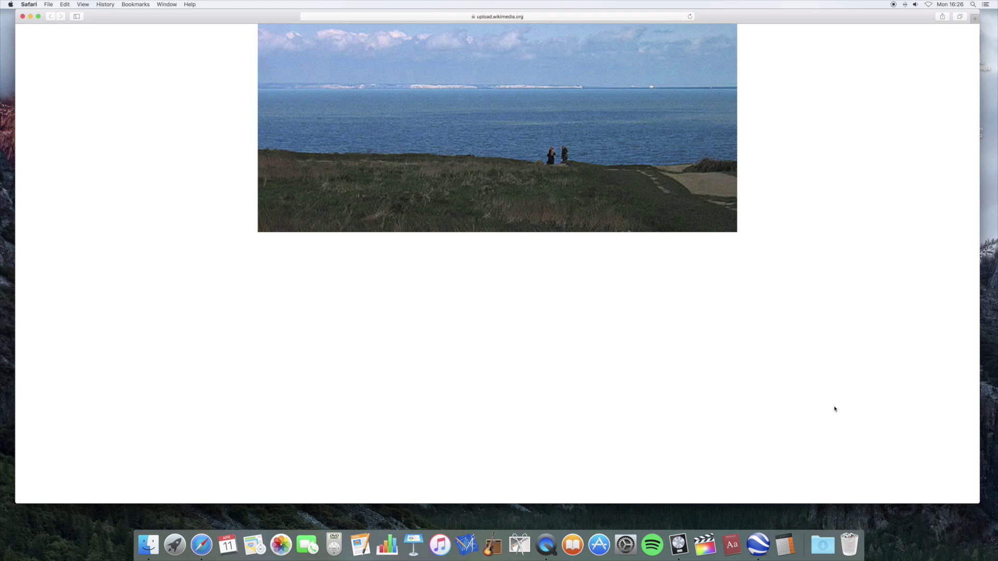
Pan and zoom the map onto the View Point placemark at Wissant, facing Dover across the strait
left_click(759, 544)
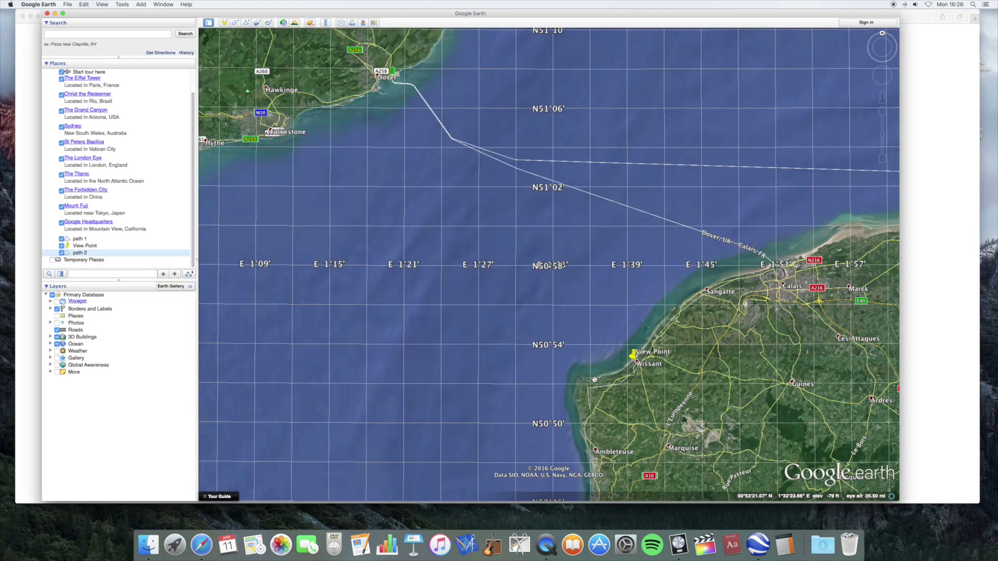
scroll(609, 384, "up", 5)
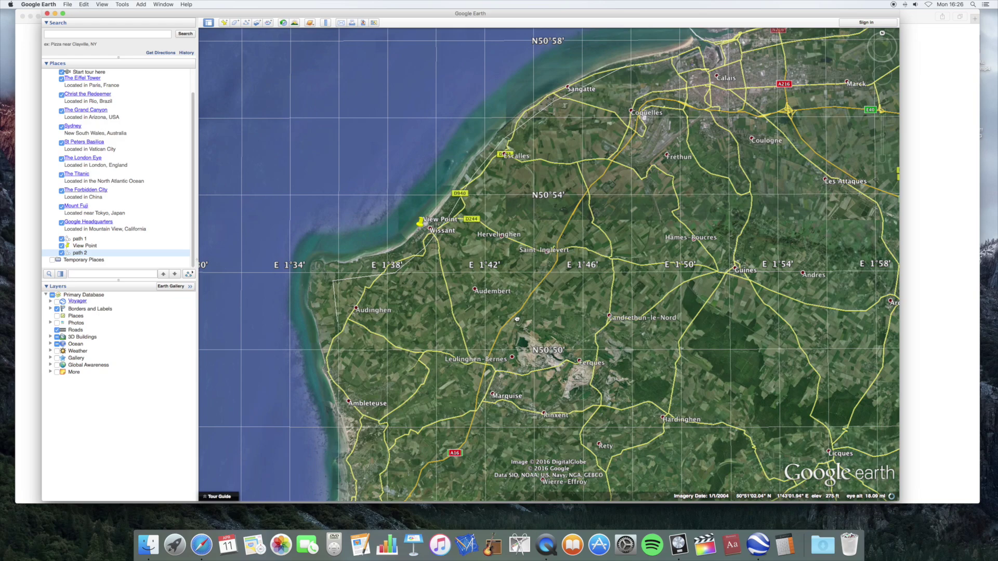
left_click_drag(517, 319, 560, 386)
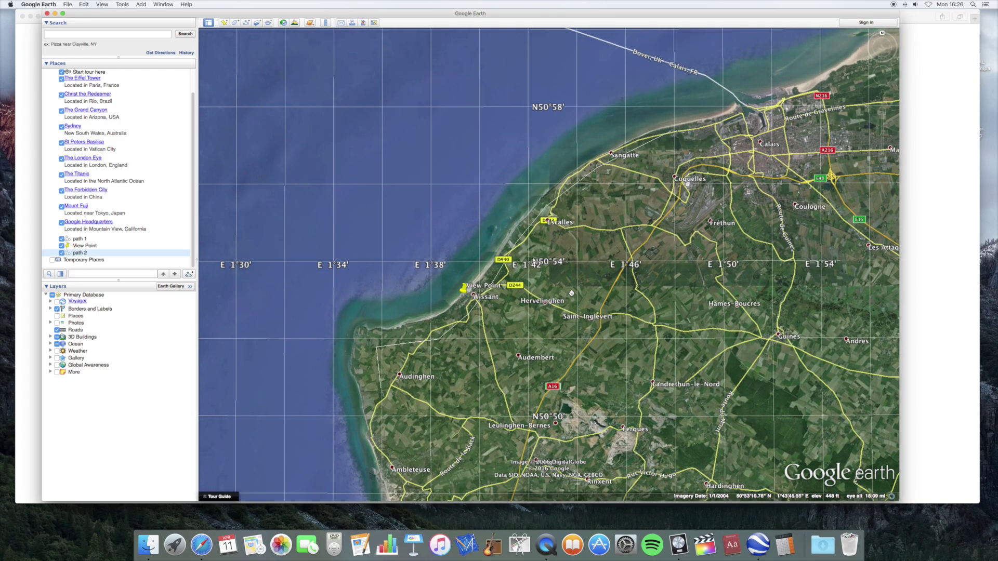
scroll(572, 293, "down", 8)
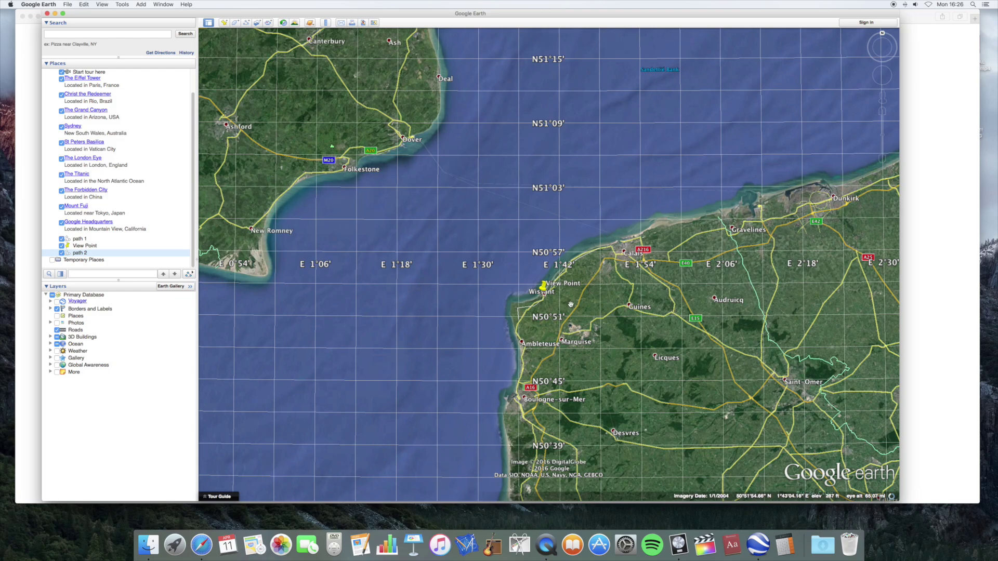
scroll(571, 303, "up", 5)
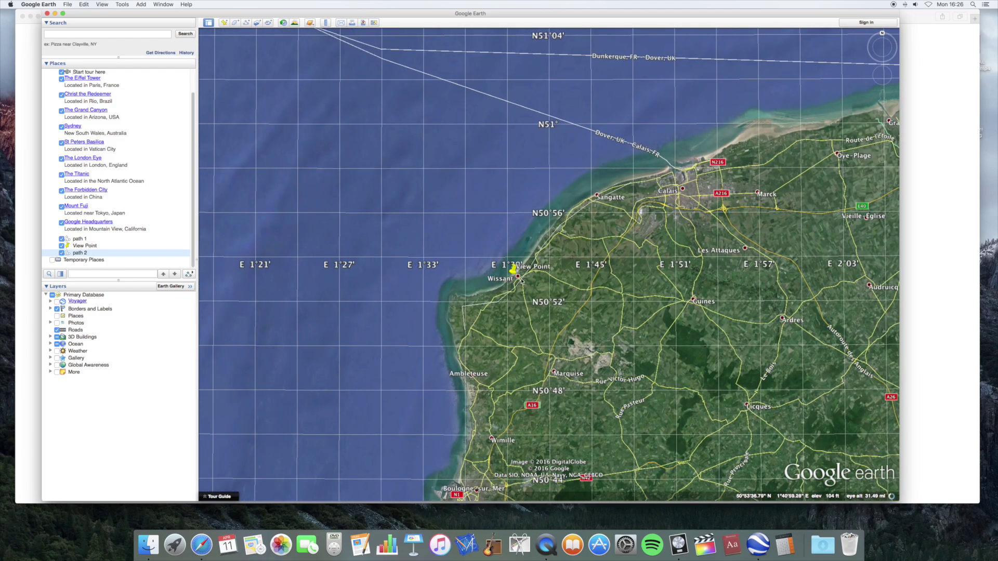
Display path 1's elevation profile: 12.6 miles long, peaking at 358 ft
left_click(101, 238)
left_click(83, 4)
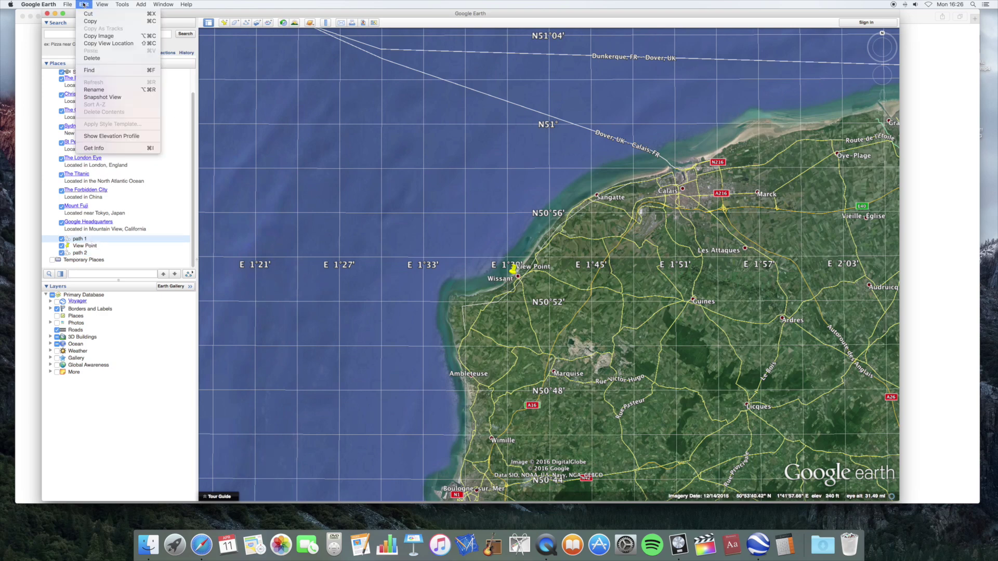
left_click(121, 137)
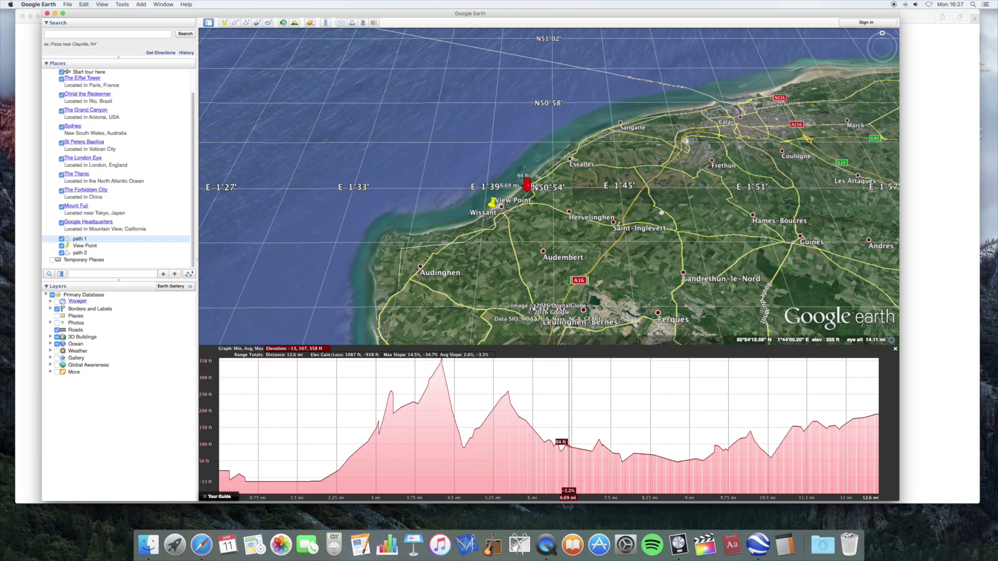
Close the profile and draw a ruler line from View Point to Dover: 22.44 miles, heading 306.81°
left_click(895, 350)
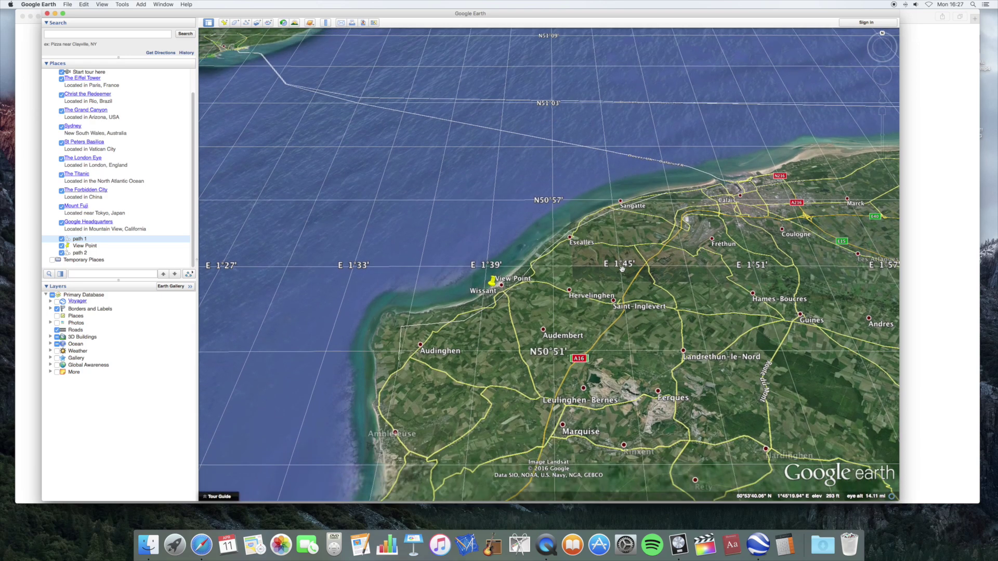
scroll(536, 271, "down", 10)
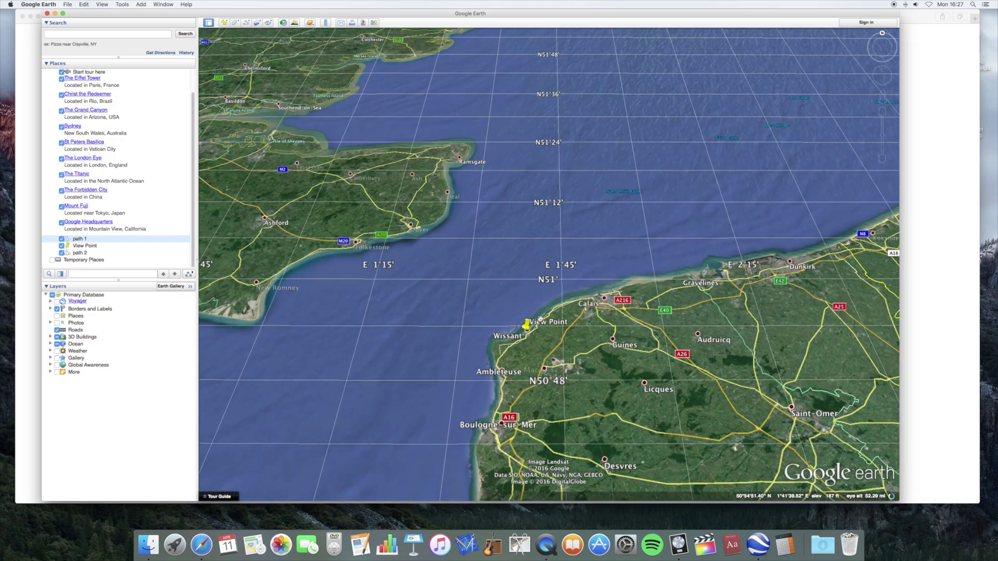
left_click(329, 23)
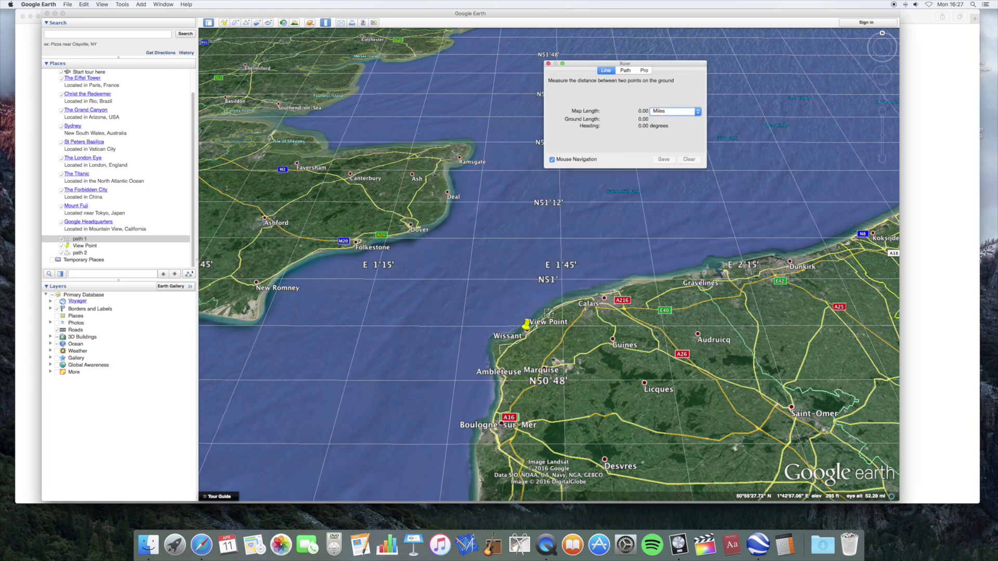
left_click(523, 301)
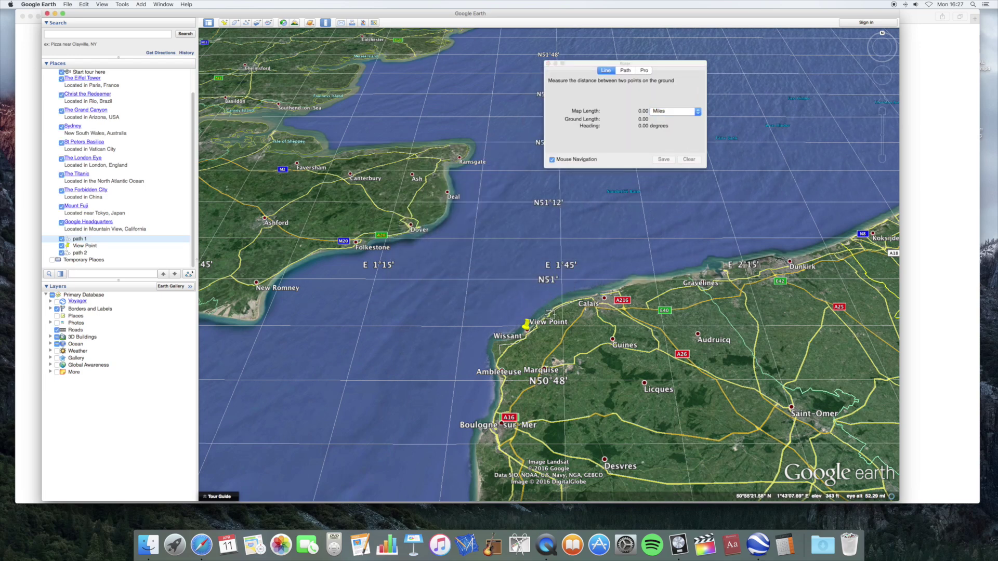
left_click(548, 315)
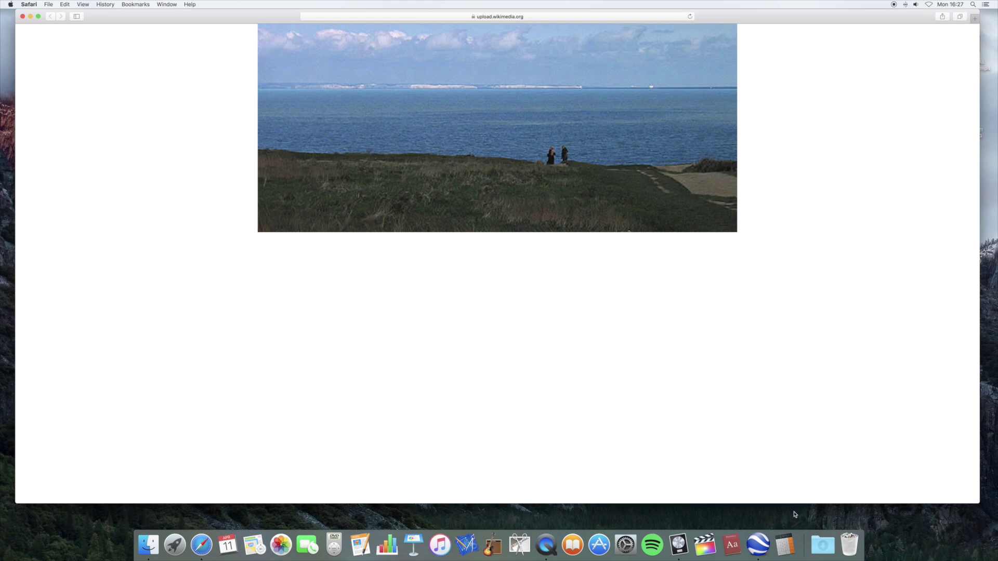
left_click(759, 544)
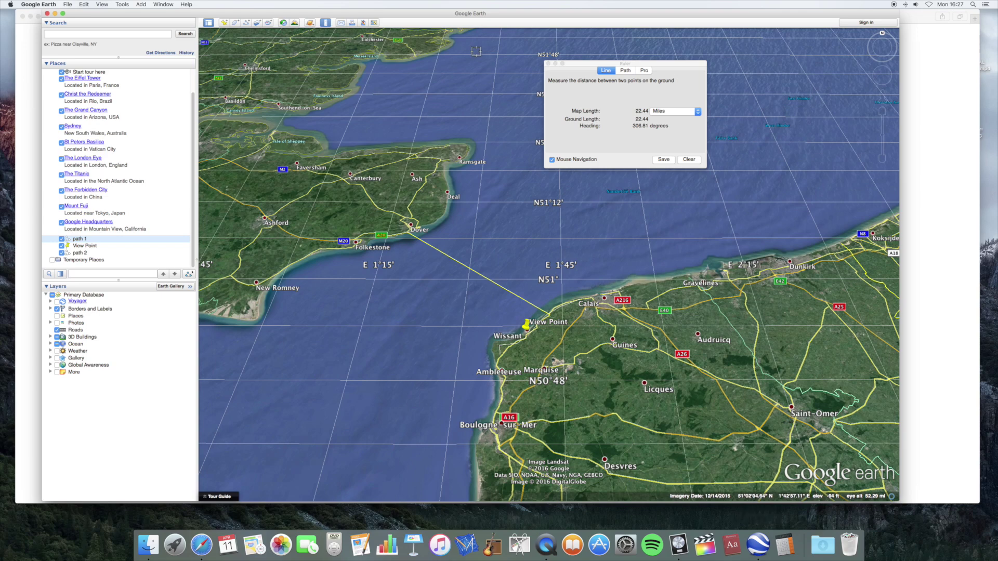
left_click_drag(605, 67, 633, 63)
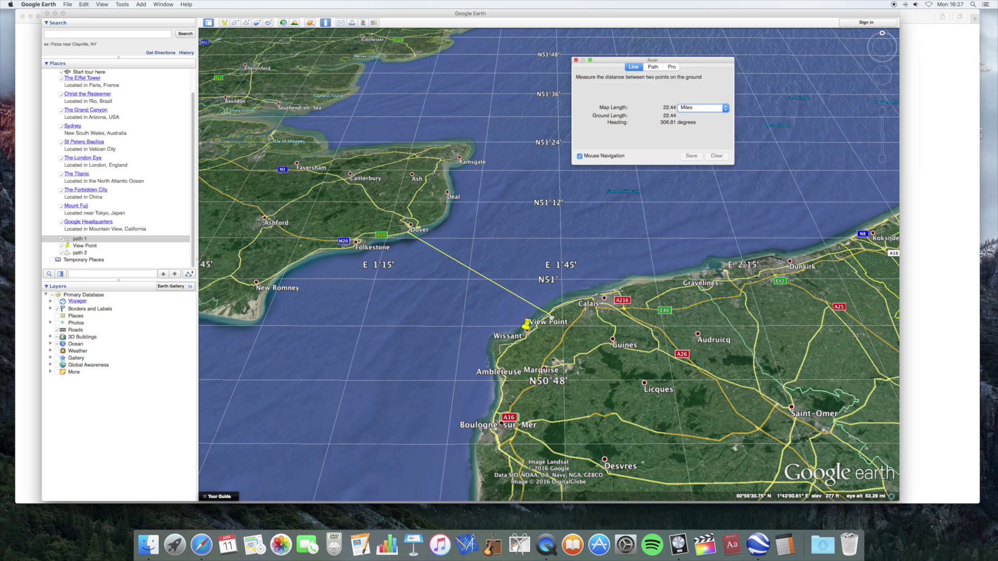
Zoom in along the measured line and drop the pegman onto View Point on Rue des Pêcheurs
scroll(550, 315, "up", 5)
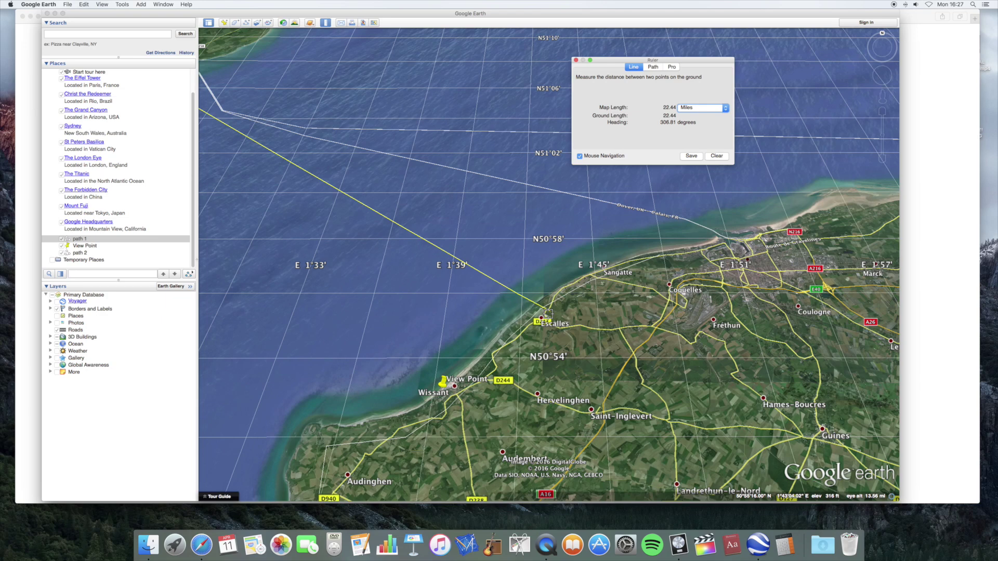
scroll(549, 314, "down", 3)
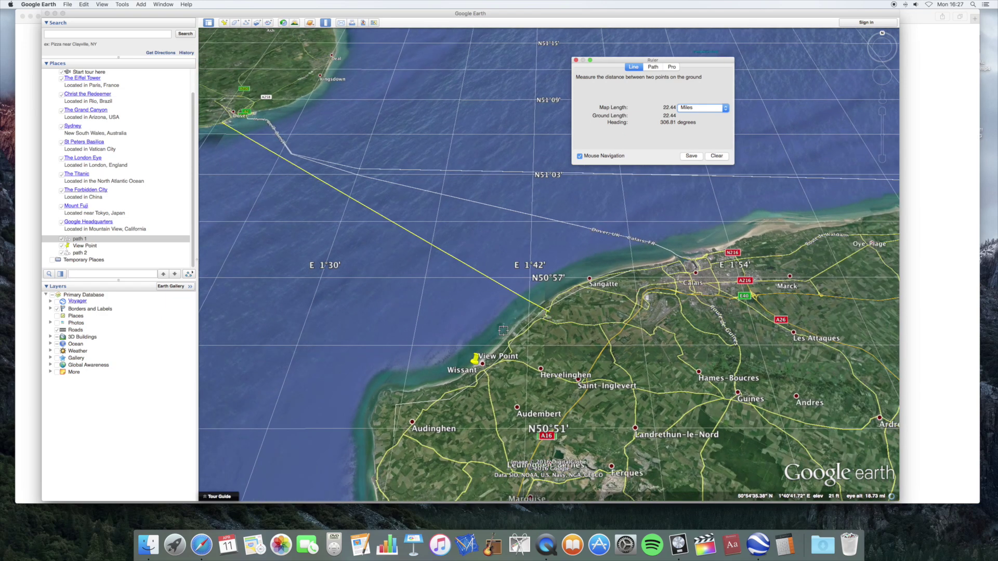
scroll(503, 330, "up", 2)
left_click_drag(503, 331, 621, 334)
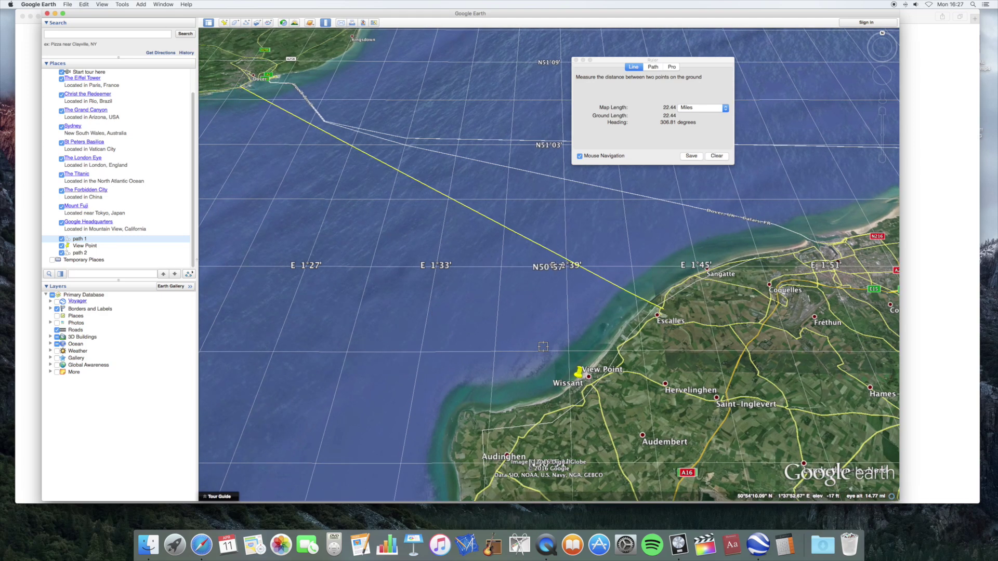
scroll(583, 373, "down", 3)
scroll(584, 378, "up", 5)
scroll(584, 370, "up", 3)
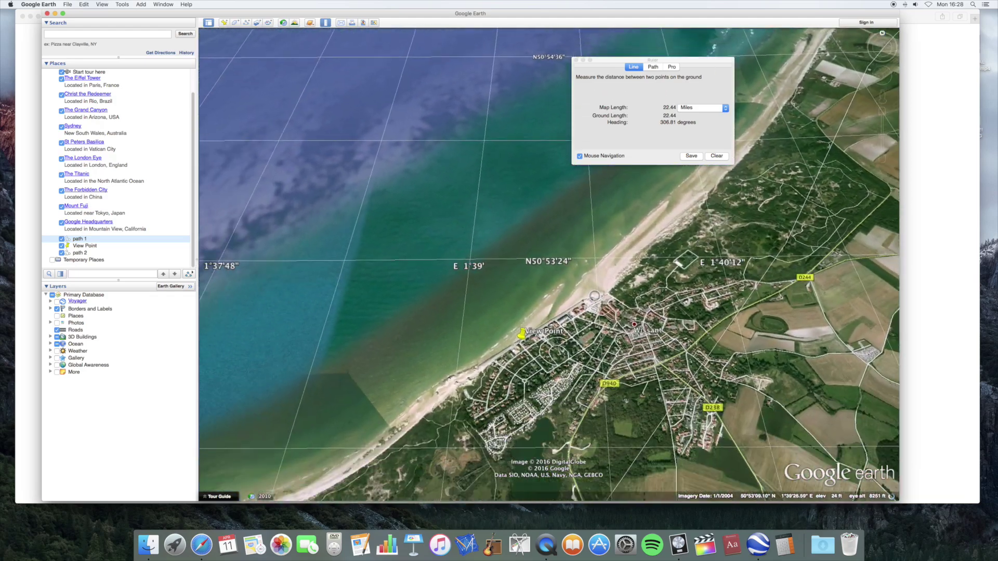
scroll(536, 380, "up", 3)
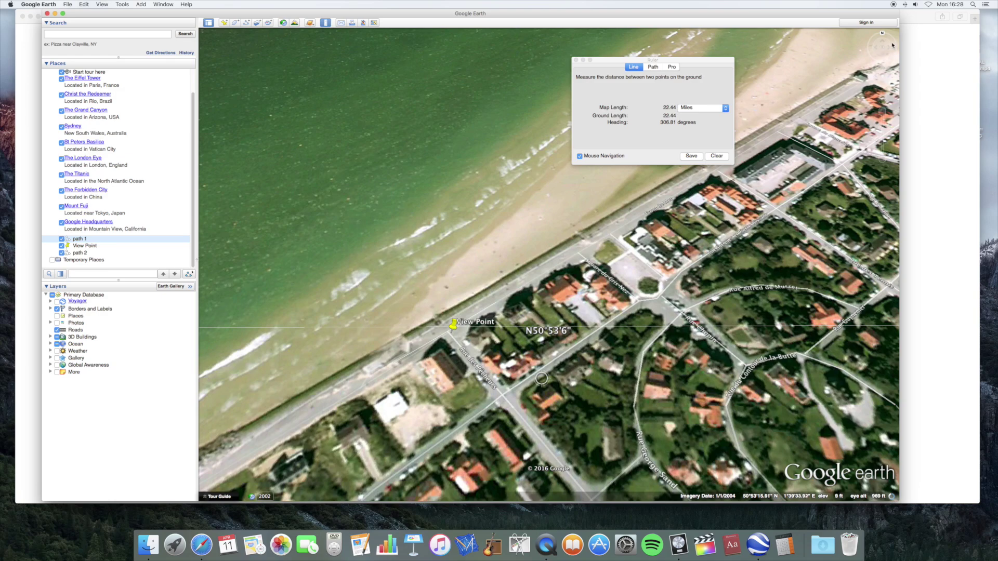
left_click_drag(550, 233, 452, 331)
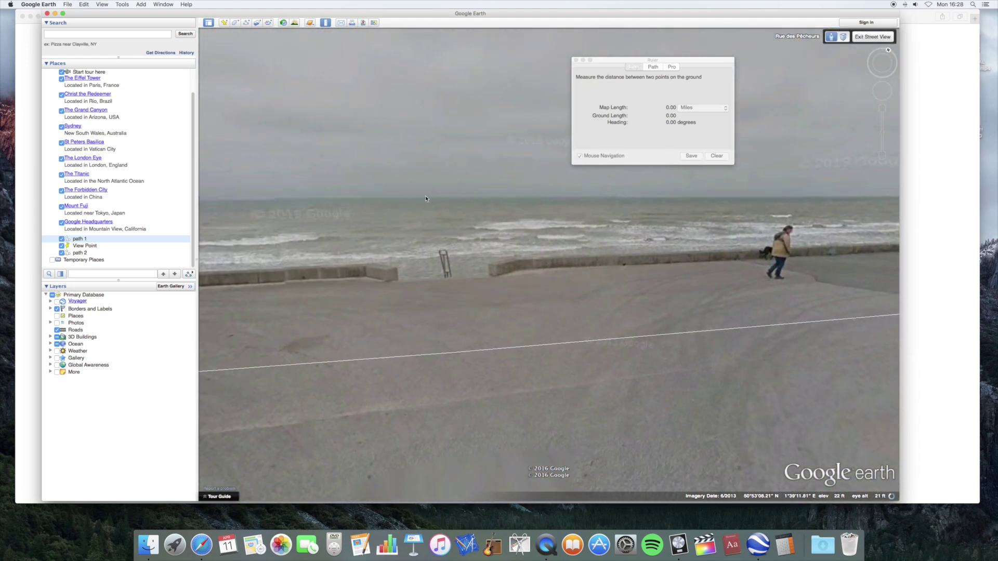
Look toward the beach, move along the promenade, then exit Street View to the overhead view
left_click_drag(434, 198, 454, 199)
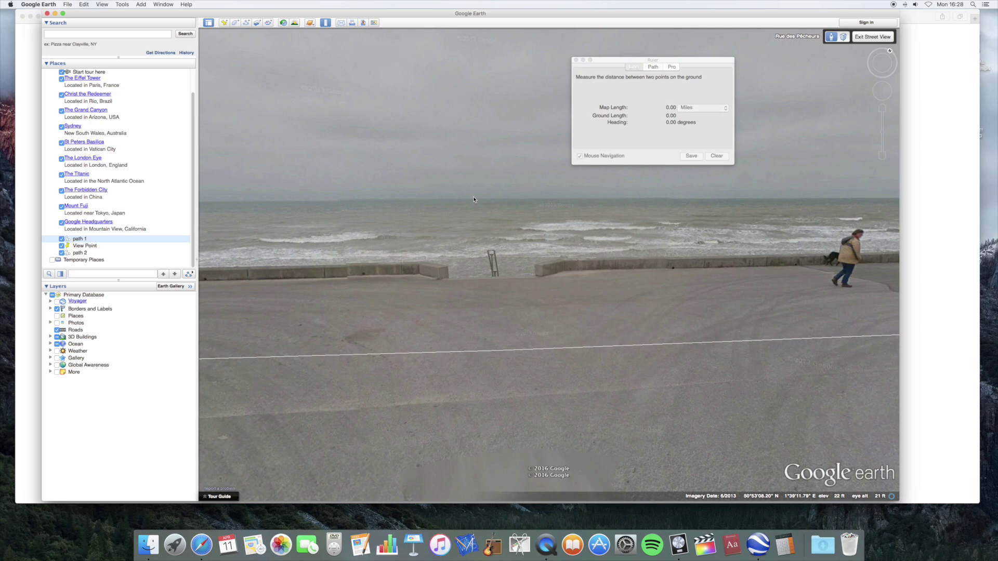
left_click_drag(481, 206, 468, 211)
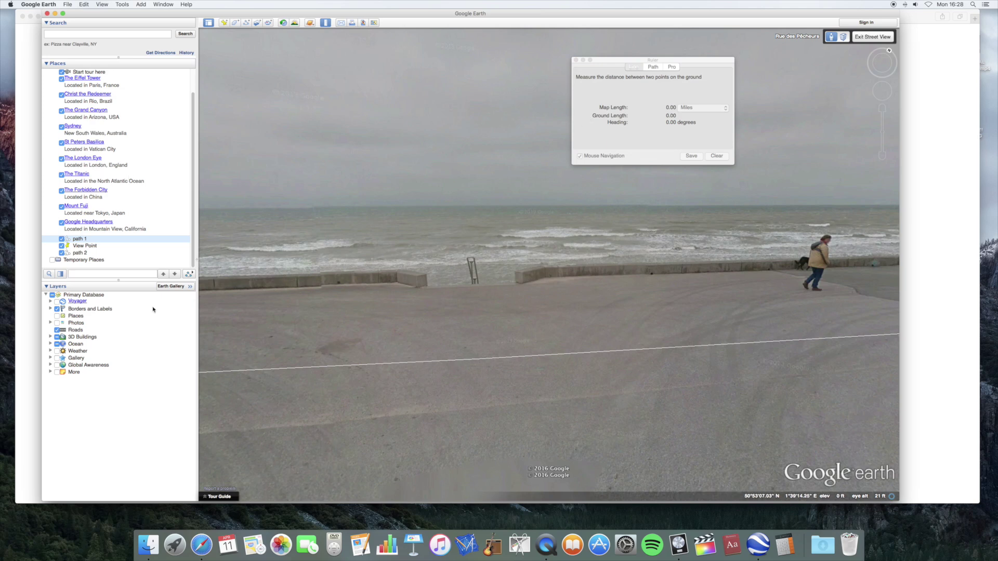
left_click(305, 373)
left_click(306, 373)
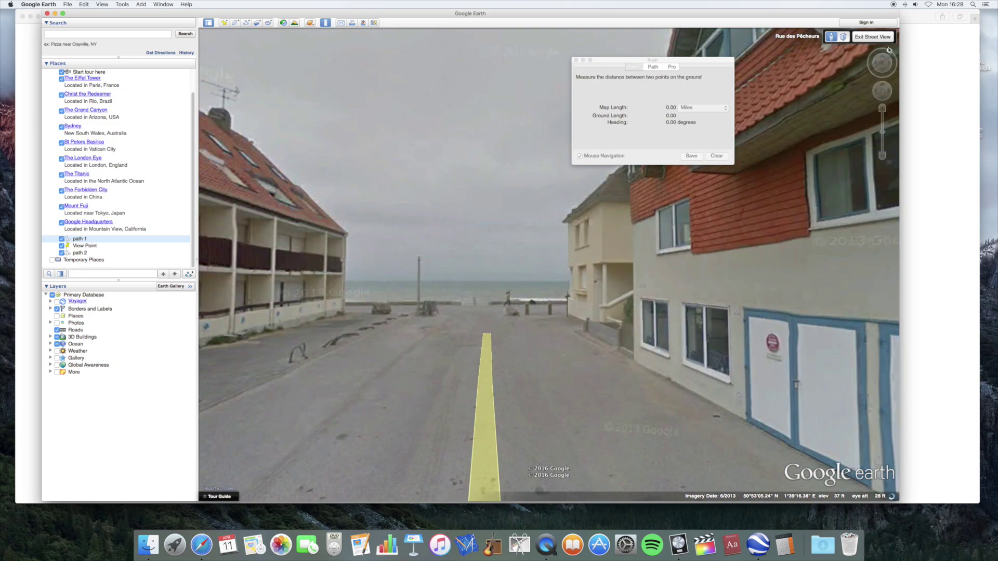
left_click(874, 38)
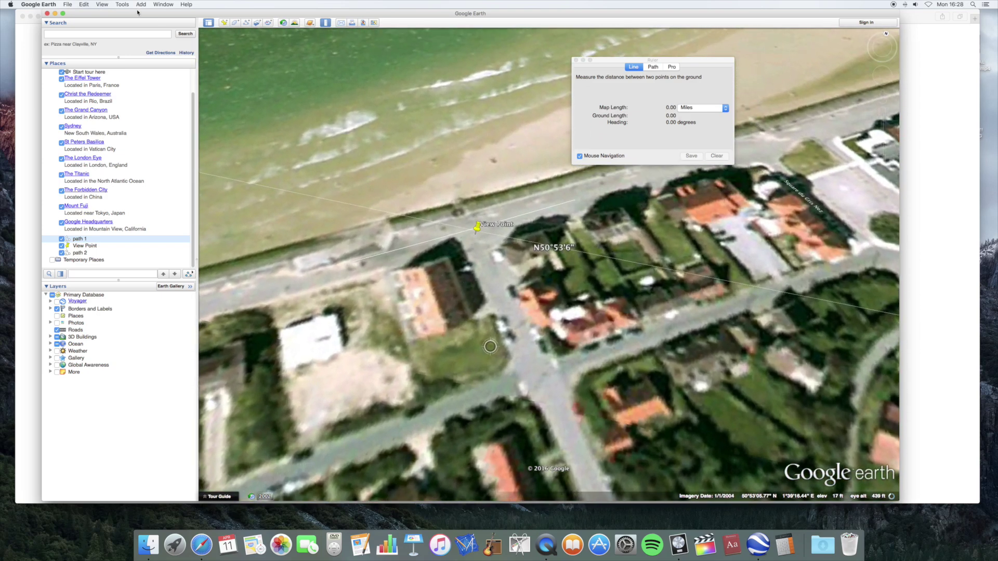
Swap path 1's profile for path 2's: 228 ft long, staying flat at 11–12 ft
left_click(84, 4)
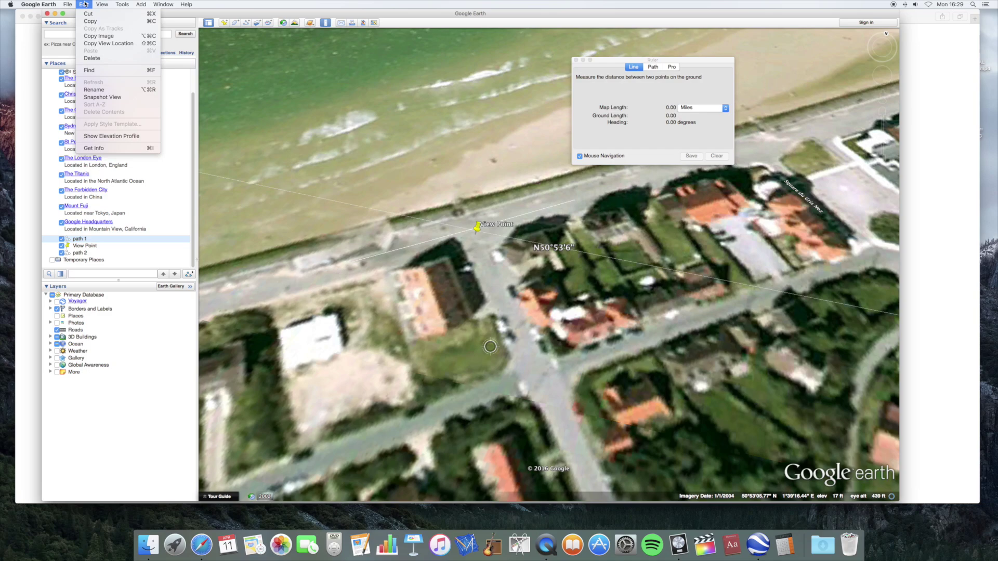
left_click(111, 137)
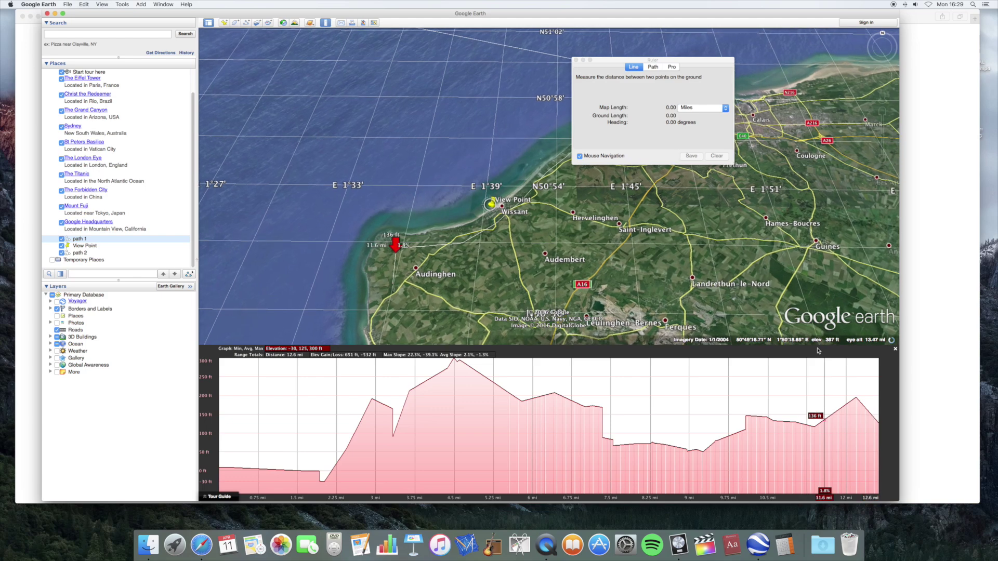
left_click(895, 351)
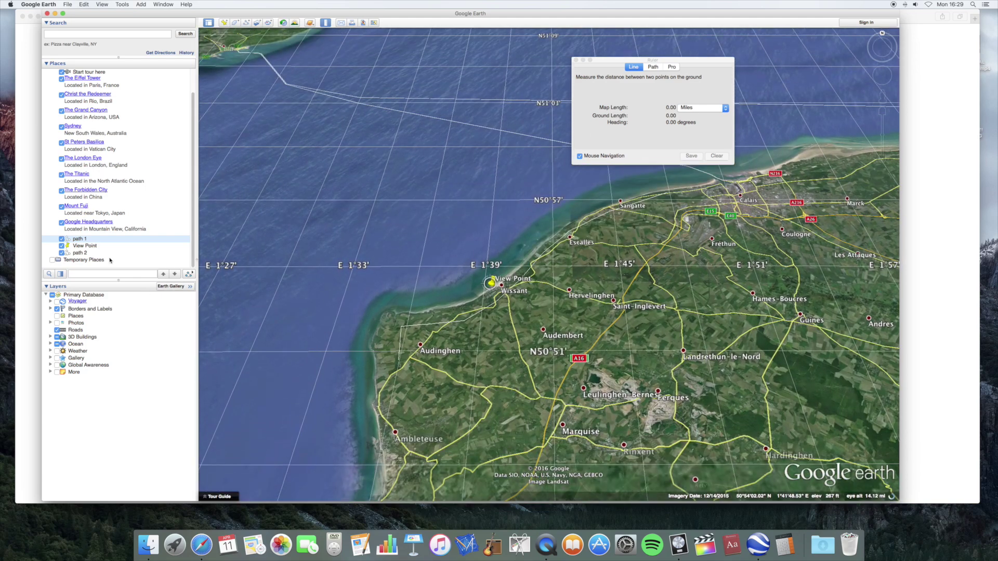
left_click(83, 4)
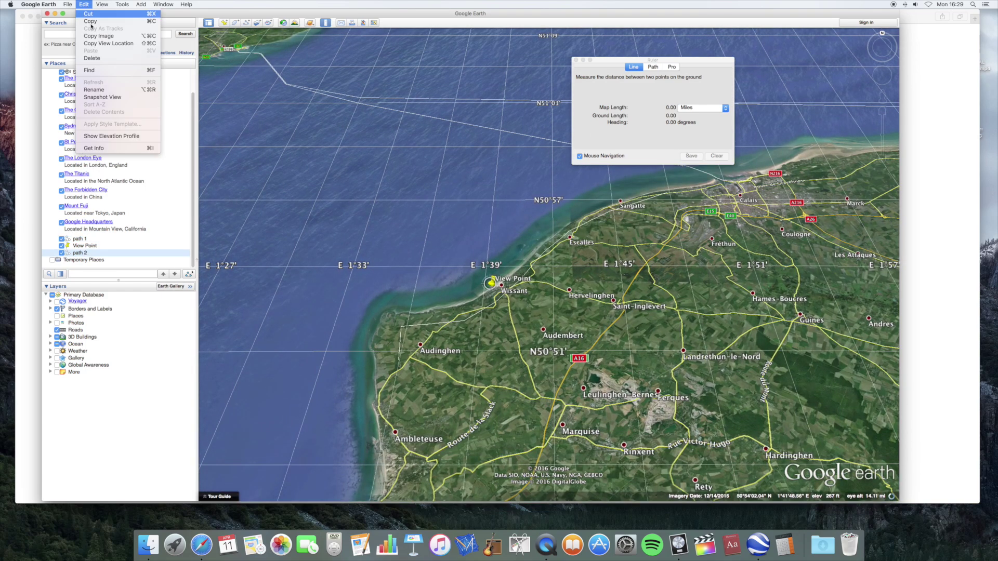
left_click(112, 136)
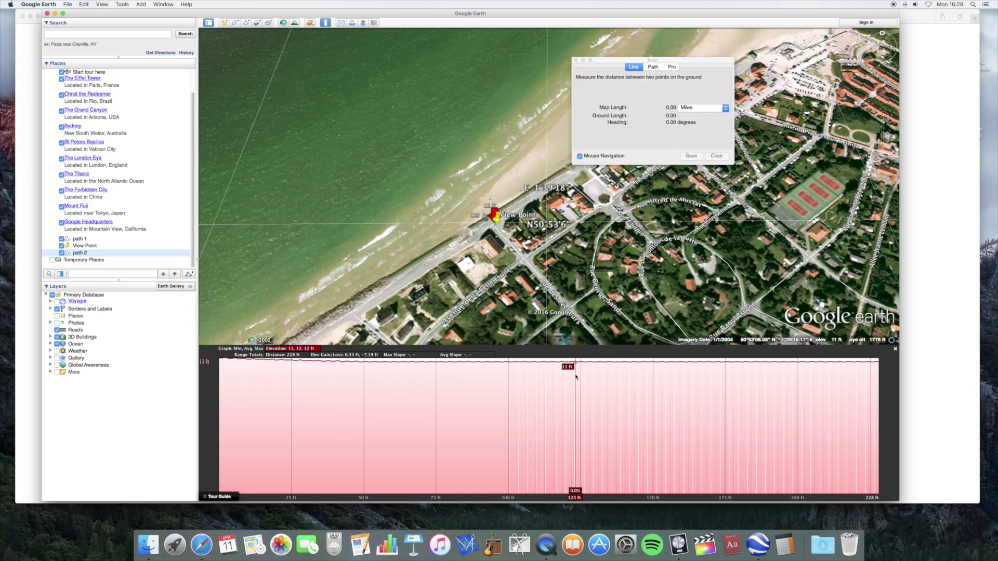
Zoom out from Wissant until Folkestone and Dover appear across the strait
scroll(441, 224, "down", 5)
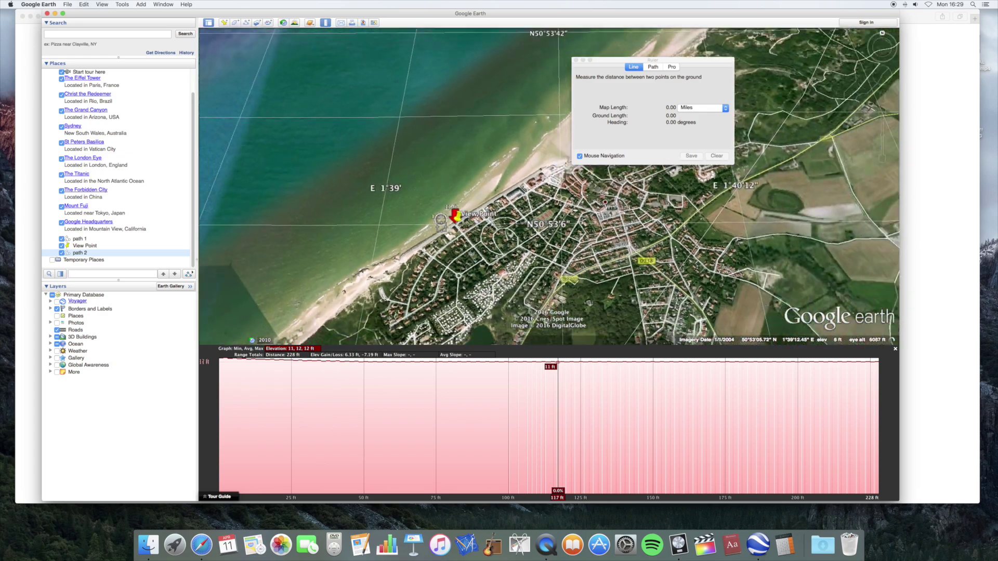
scroll(441, 224, "down", 5)
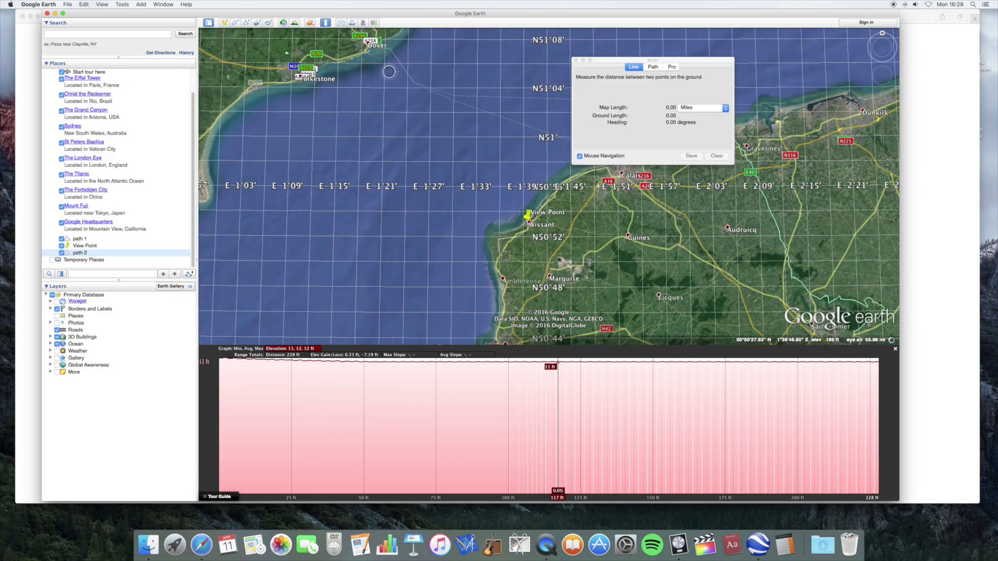
Zoom and shift the map so Dover, Folkestone, Calais and Wissant appear together
scroll(492, 230, "up", 5)
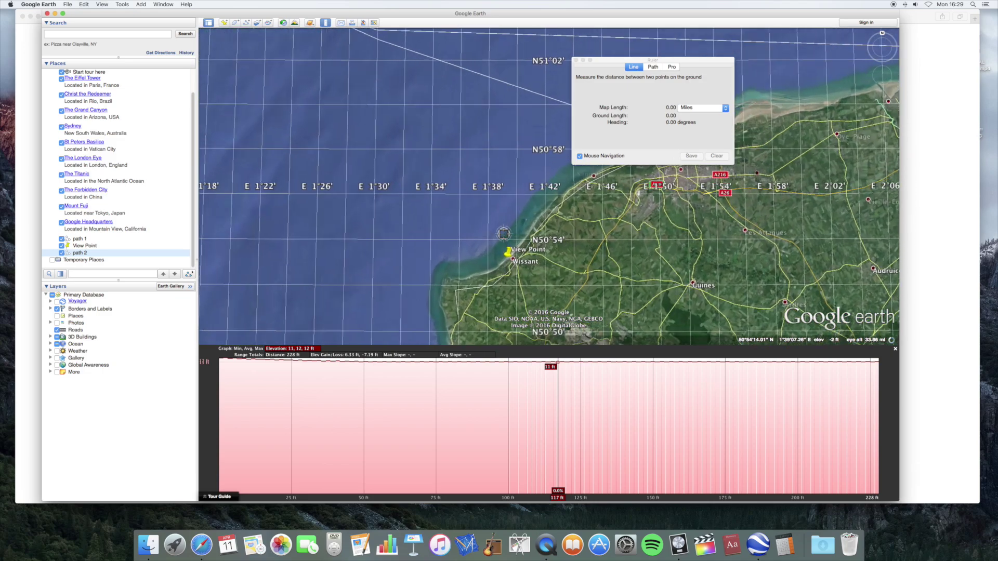
scroll(498, 242, "down", 5)
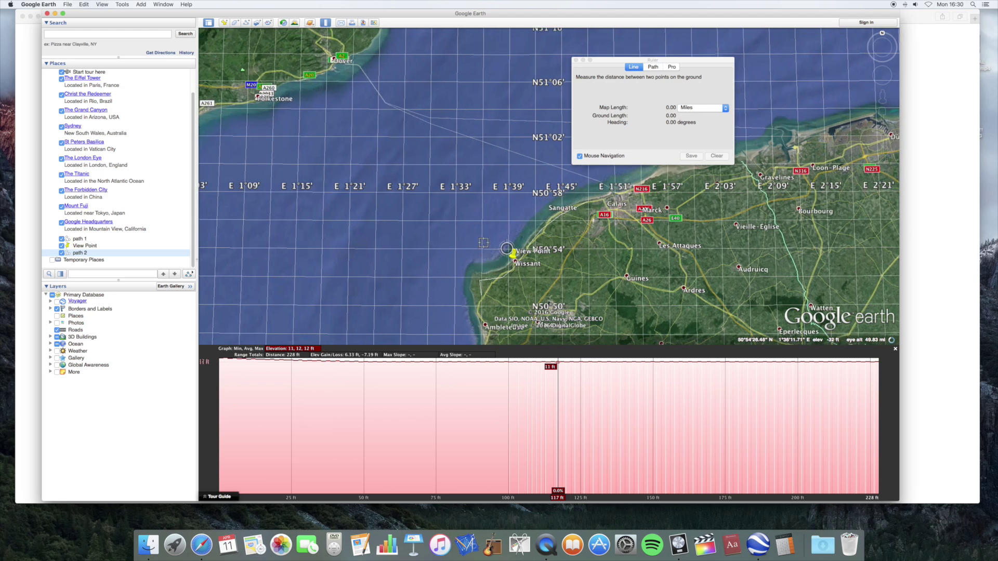
left_click_drag(483, 244, 497, 259)
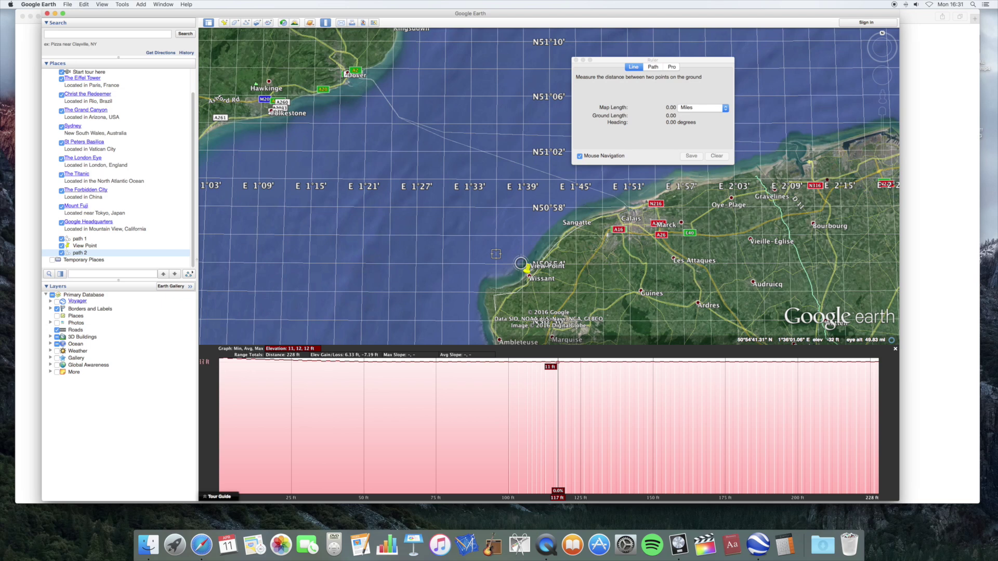
Recentre and zoom out to show the whole Strait of Dover, from England to Calais and Dunkirk
left_click_drag(496, 257, 501, 269)
scroll(501, 269, "down", 5)
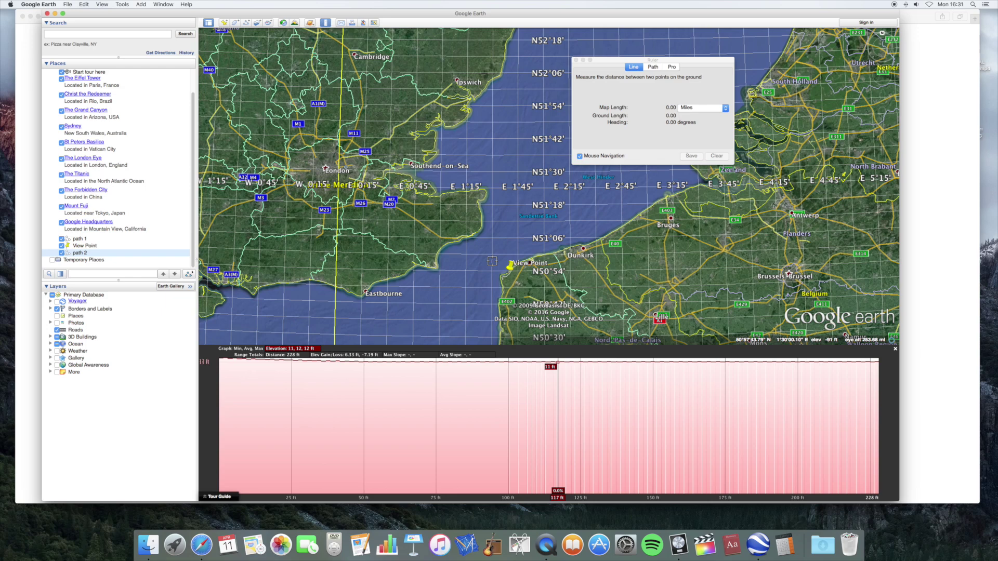
scroll(492, 261, "up", 5)
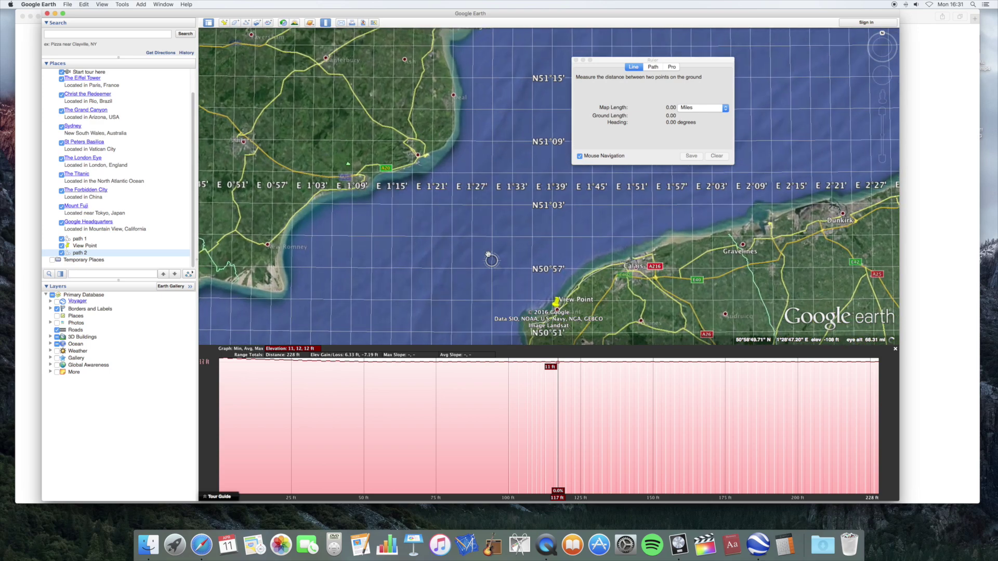